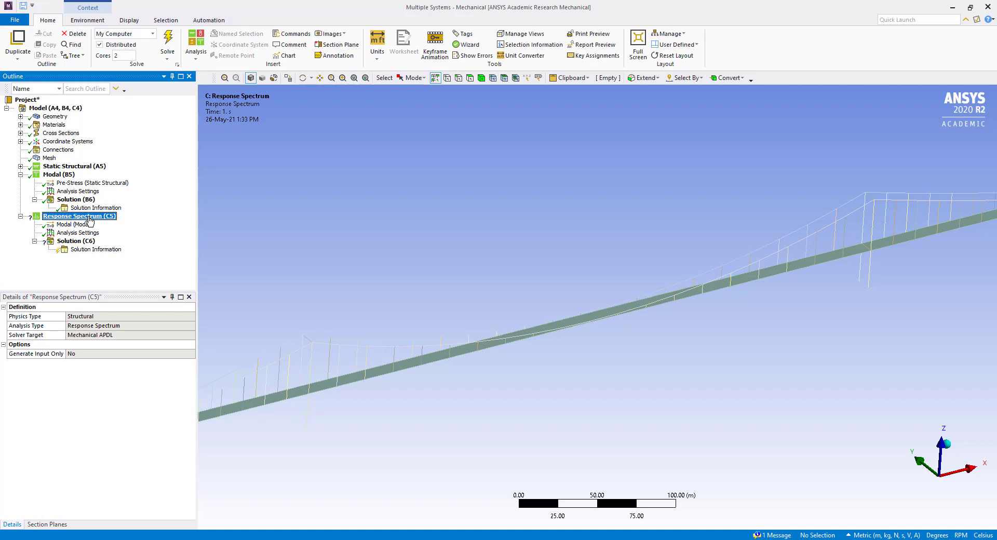
# Set the modes combination type of the Response Spectrum analysis settings to ROSE
pyautogui.click(78, 233)
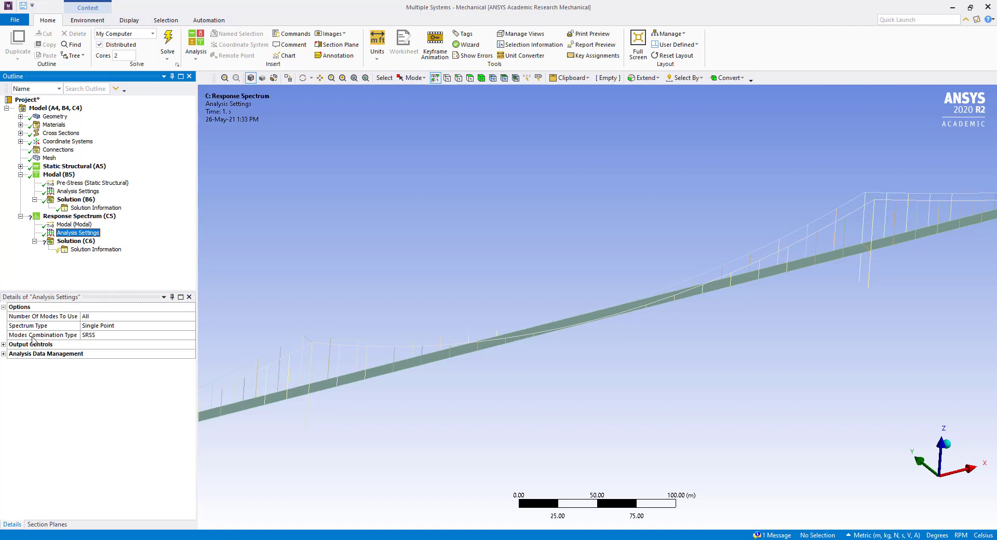
pyautogui.click(106, 336)
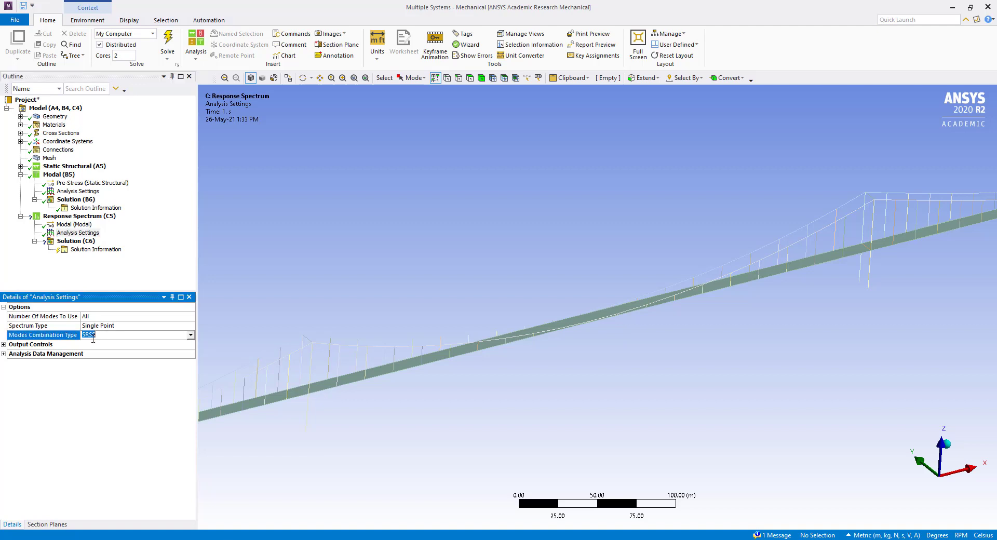
pyautogui.click(191, 335)
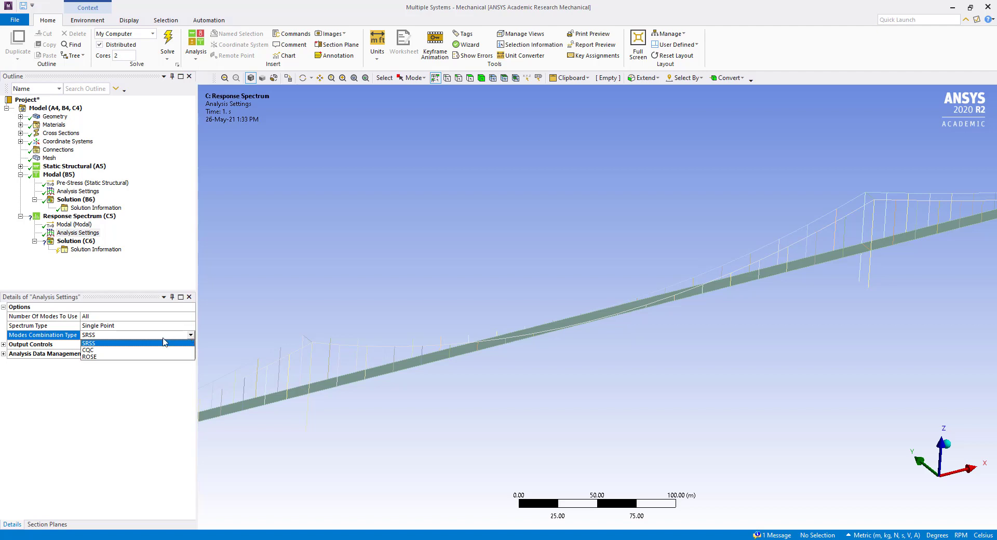
pyautogui.click(98, 357)
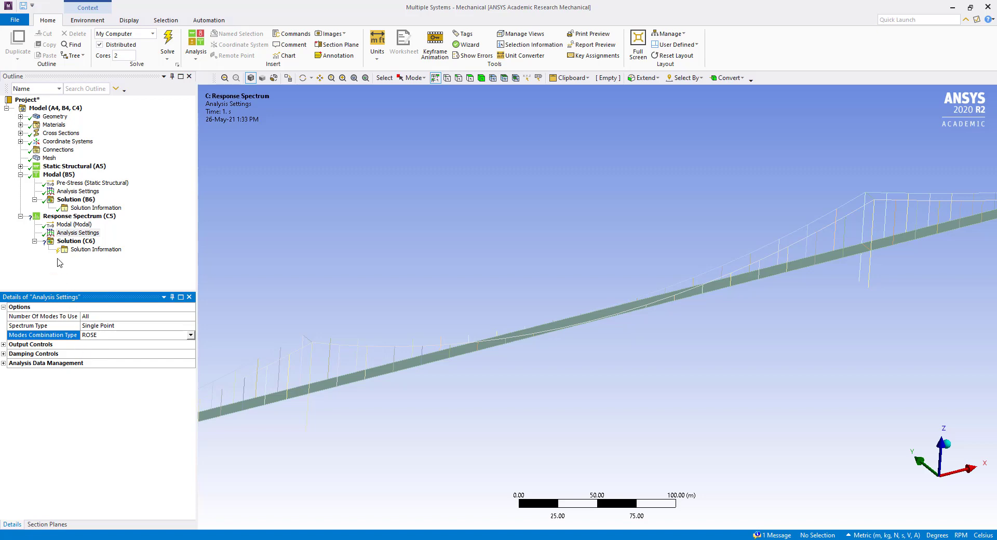
# Add an RS Acceleration load to the Response Spectrum analysis and set its boundary condition to All Supports
pyautogui.rightClick(58, 217)
pyautogui.moveTo(83, 221)
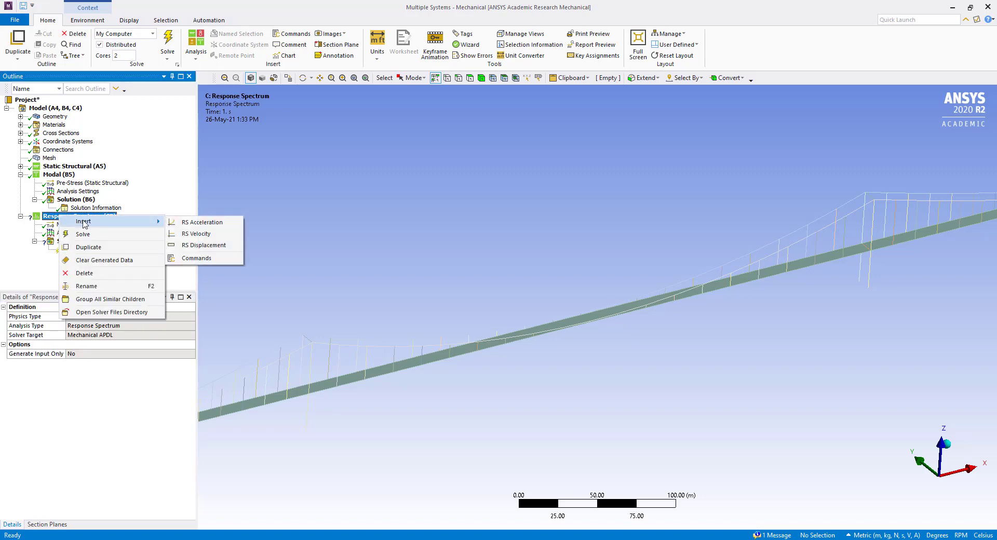
pyautogui.click(201, 222)
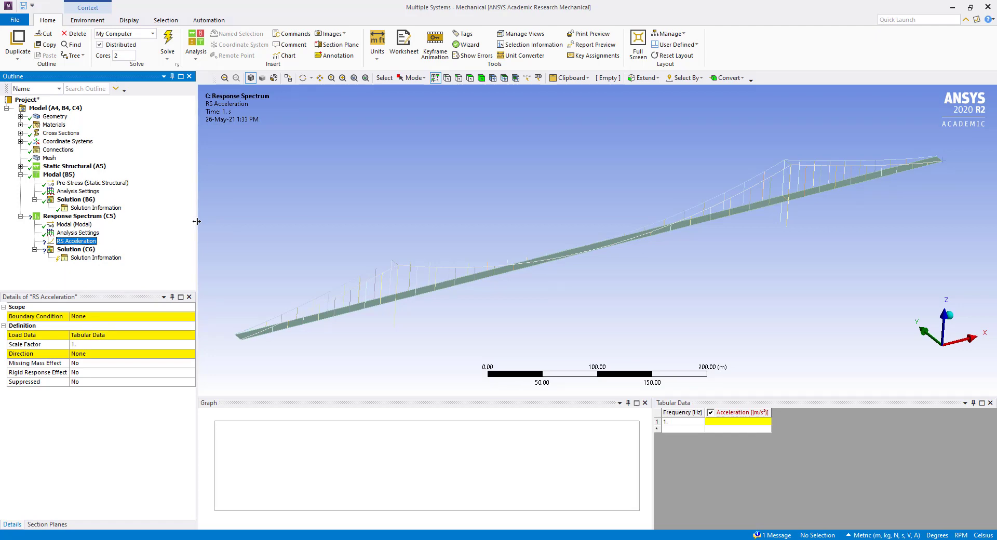
pyautogui.click(100, 317)
pyautogui.click(147, 318)
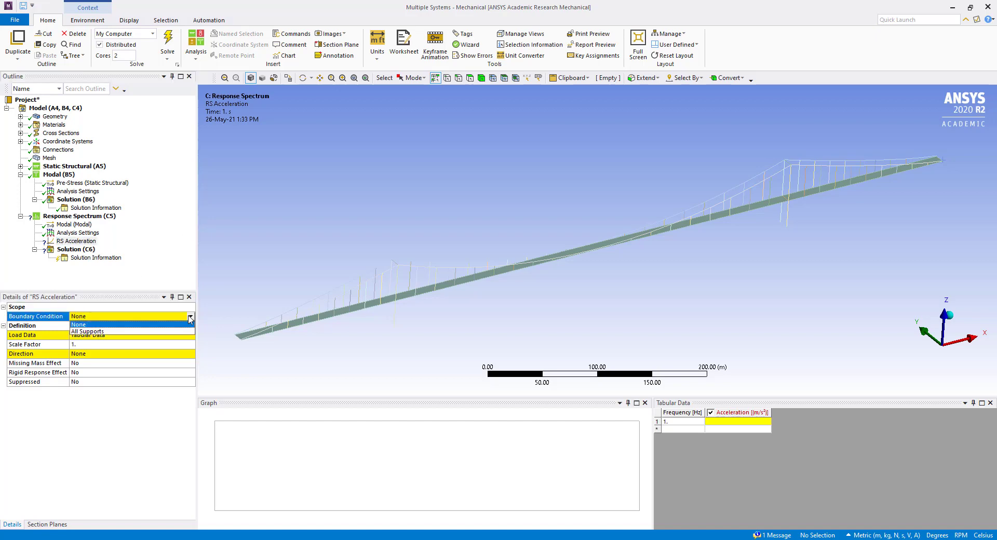
pyautogui.click(111, 331)
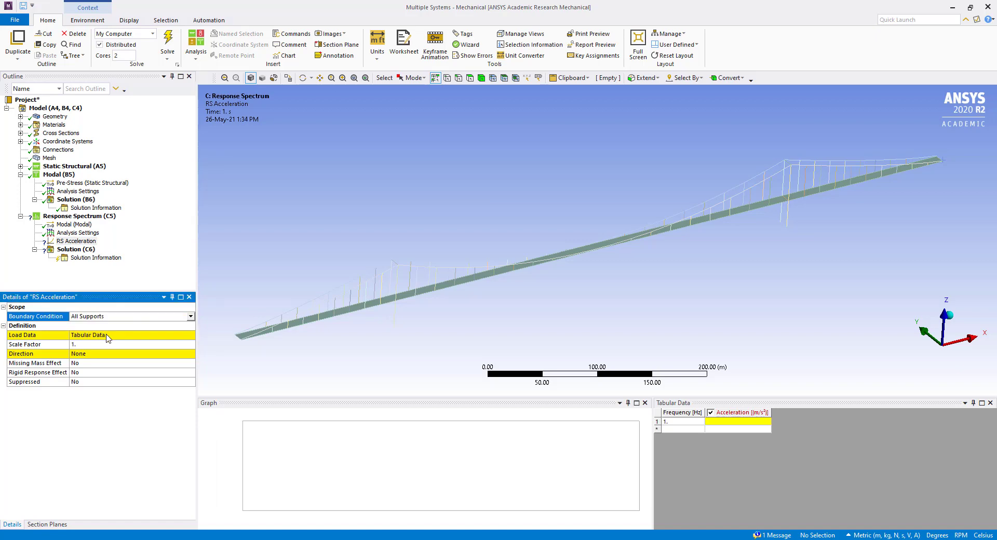
# Set the direction of the RS Acceleration load to Y Axis
pyautogui.click(85, 354)
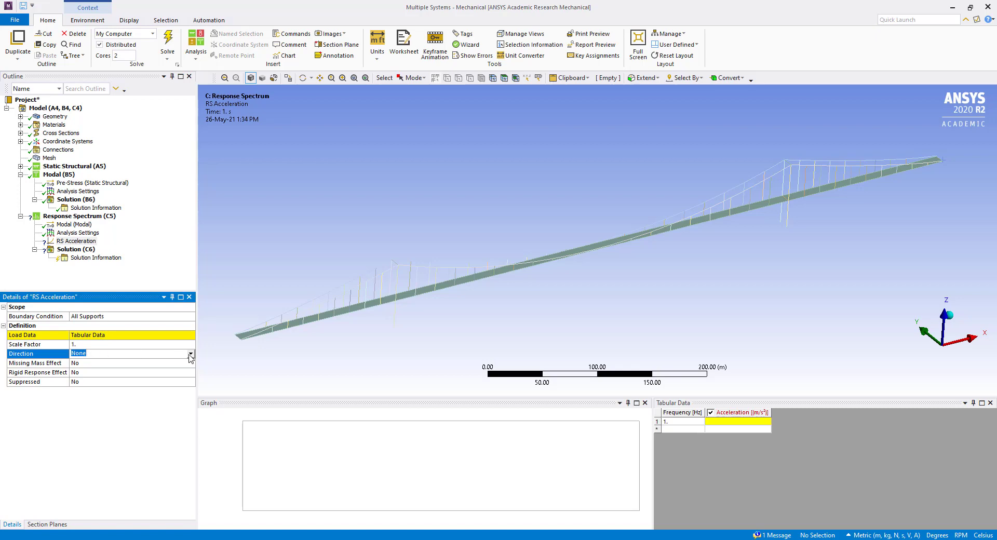
pyautogui.click(191, 353)
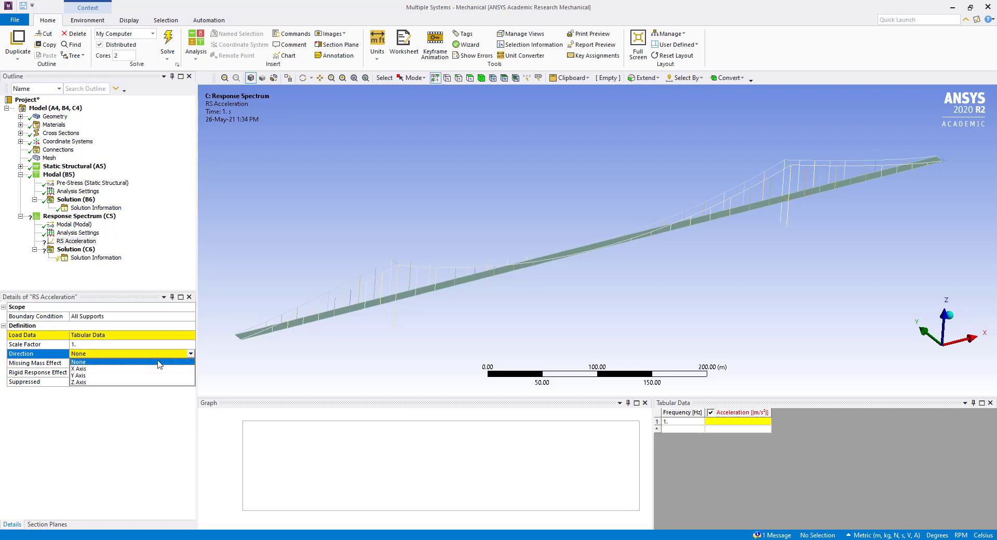
pyautogui.click(94, 379)
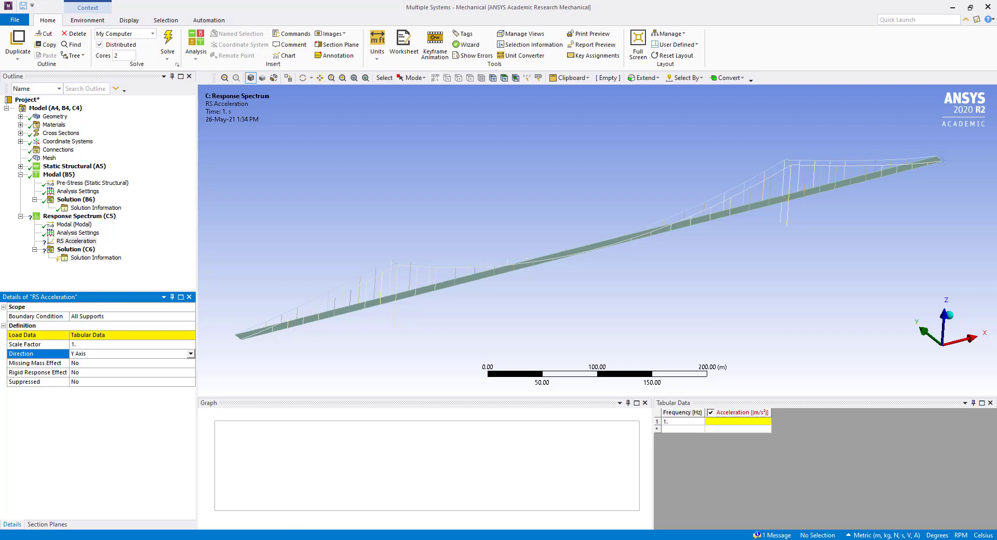
# Copy the frequency and acceleration values in A4:B32 of Savannah River Earthquake.xls in Excel into the RS Acceleration table in ANSYS Mechanical
pyautogui.click(316, 539)
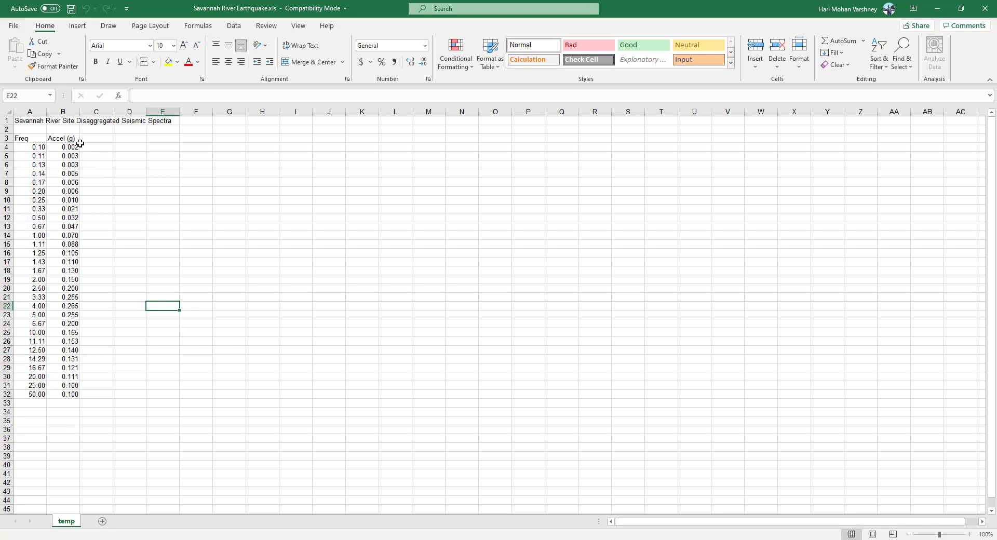
pyautogui.moveTo(27, 147); pyautogui.dragTo(69, 396)
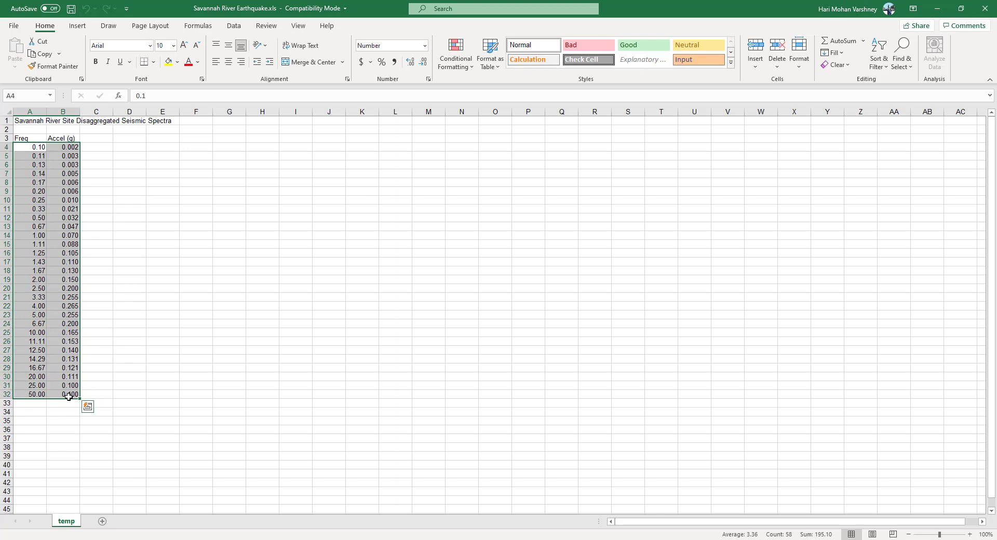
pyautogui.hotkey('ctrl', 'c')
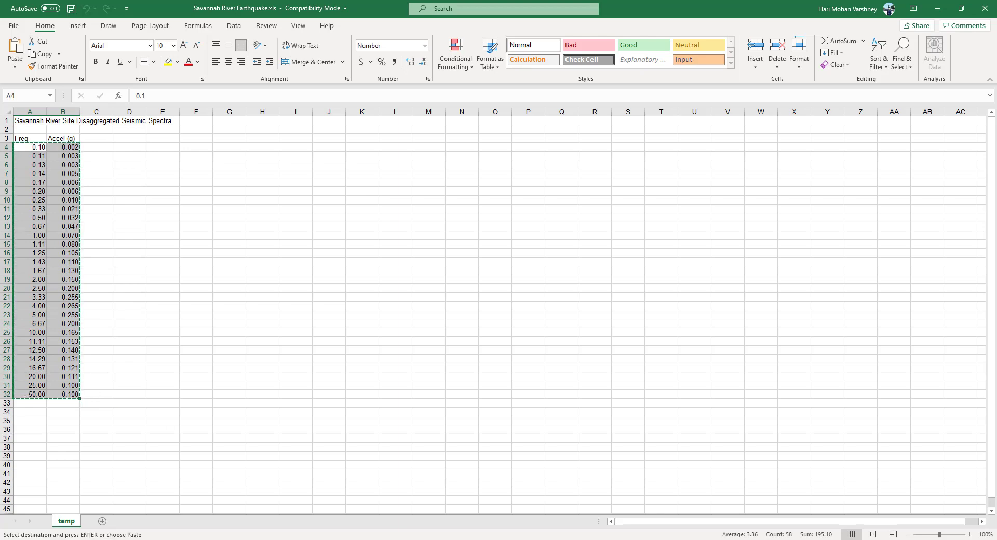
pyautogui.click(623, 503)
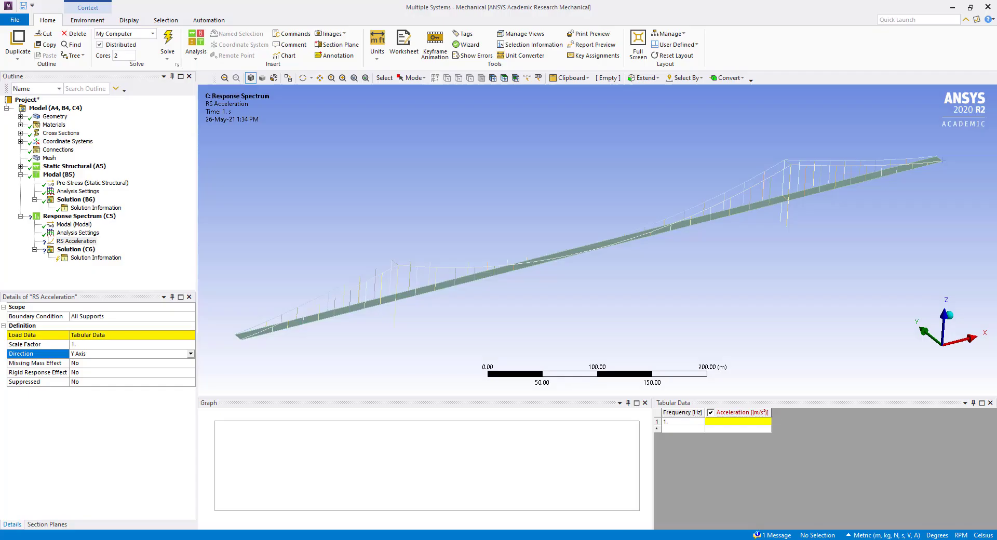
pyautogui.click(682, 422)
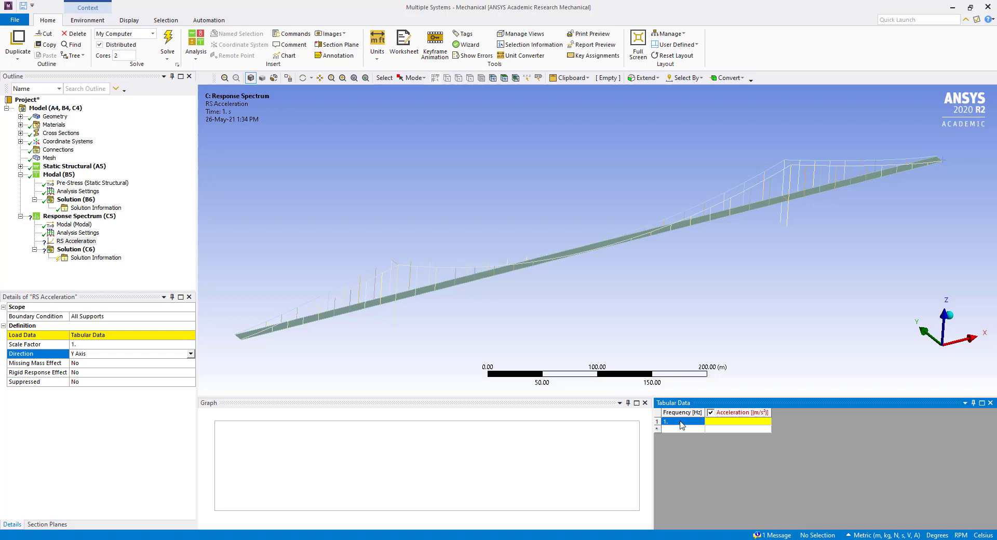
pyautogui.hotkey('ctrl', 'v')
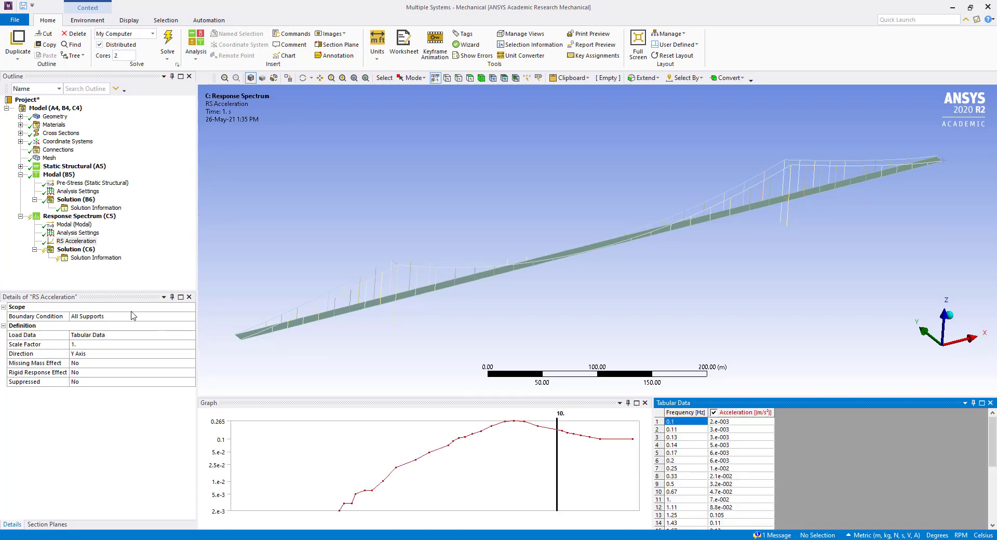
# Set the scale factor of the RS Acceleration load to 9.81
pyautogui.click(77, 345)
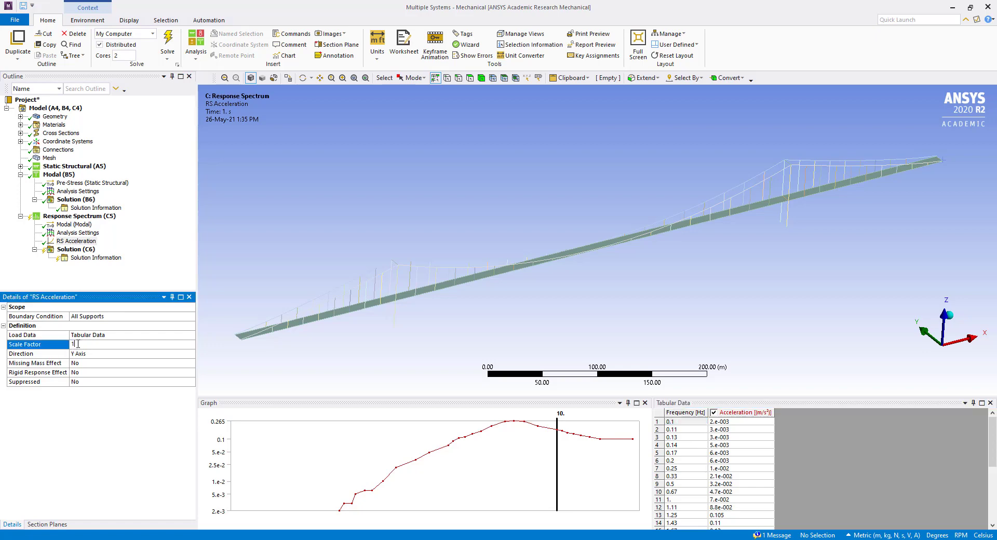
pyautogui.moveTo(78, 344); pyautogui.dragTo(68, 343)
pyautogui.write('9.81')
pyautogui.press('Return')
# Examine the peak of the acceleration spectrum in the load's table and graph
pyautogui.click(696, 485)
pyautogui.scroll(-4, 696, 486)
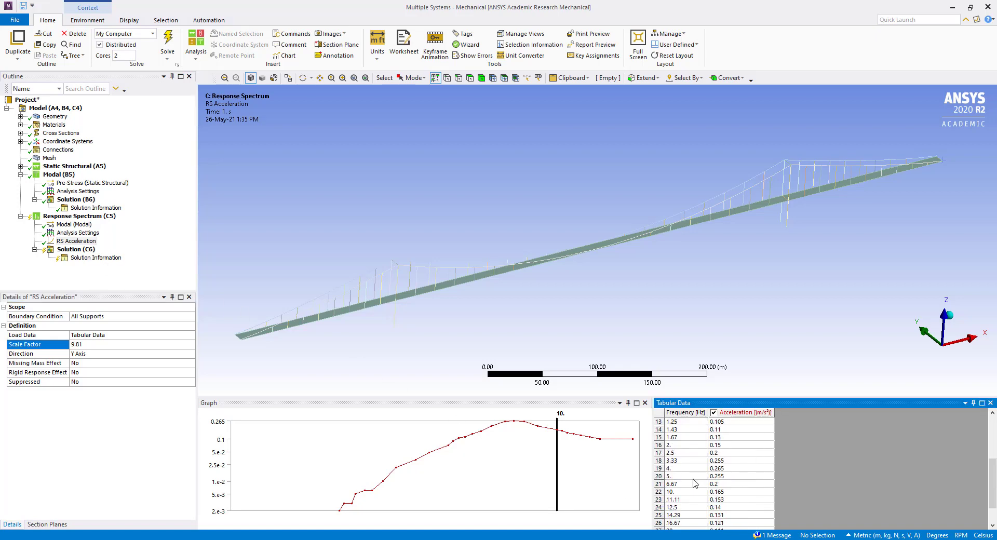
pyautogui.click(686, 469)
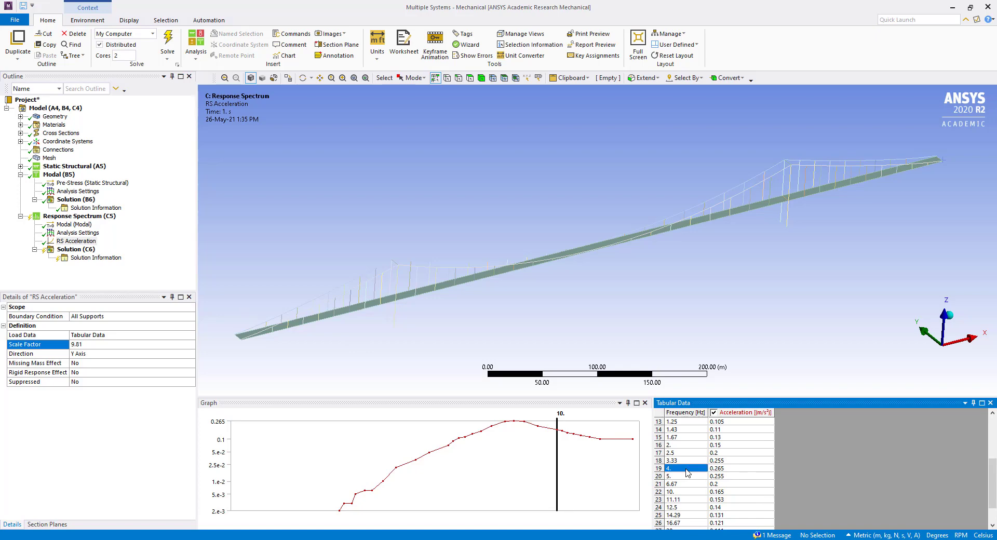
pyautogui.click(513, 421)
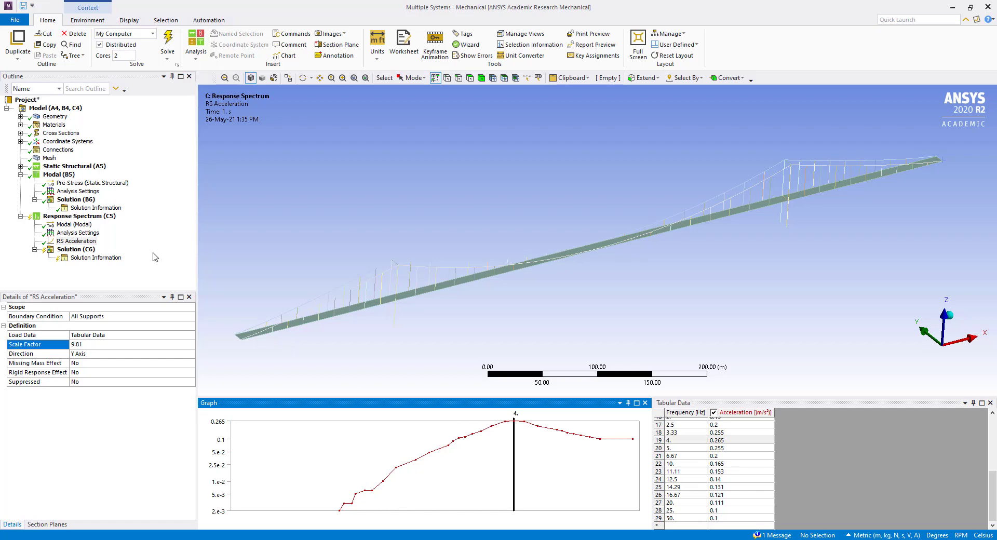
# Solve the Response Spectrum analysis
pyautogui.click(61, 217)
pyautogui.rightClick(61, 216)
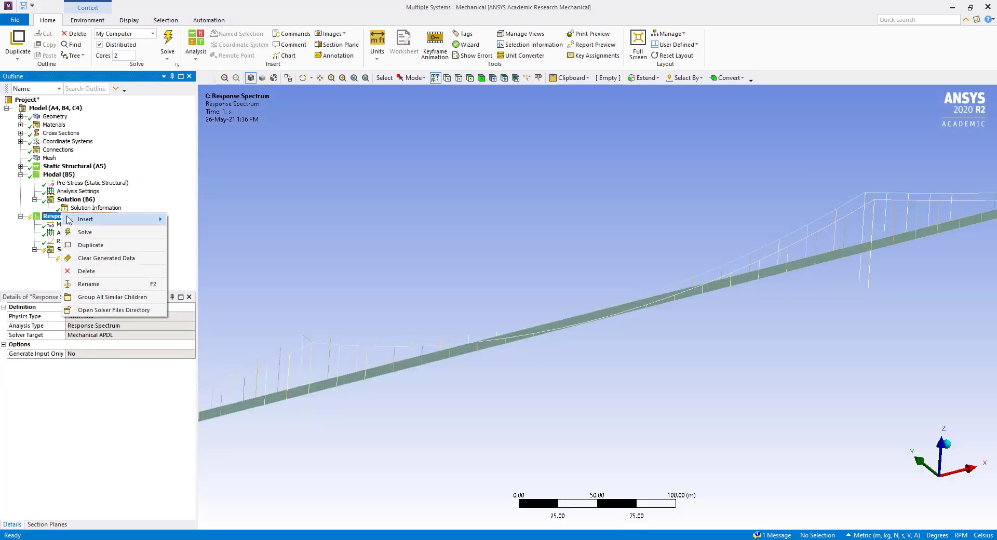
pyautogui.press('Escape')
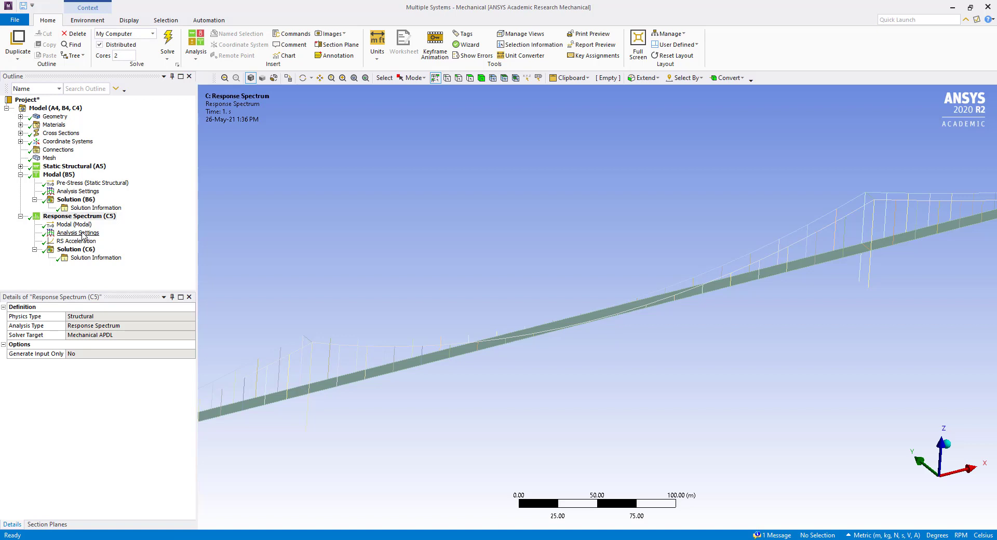
# Add a Directional Deformation result for all bodies to the Response Spectrum solution and set its orientation to Y Axis
pyautogui.rightClick(76, 250)
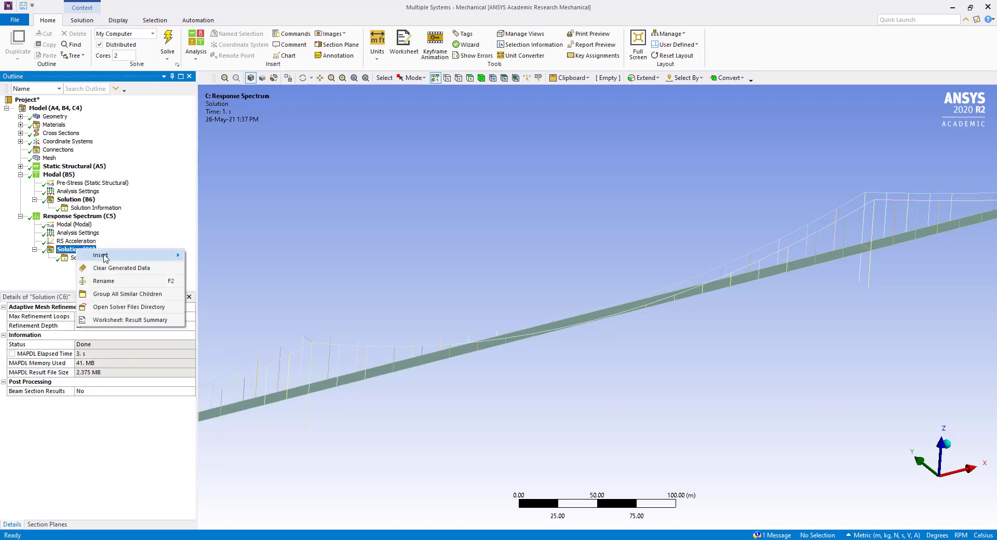
pyautogui.moveTo(106, 257)
pyautogui.moveTo(208, 256)
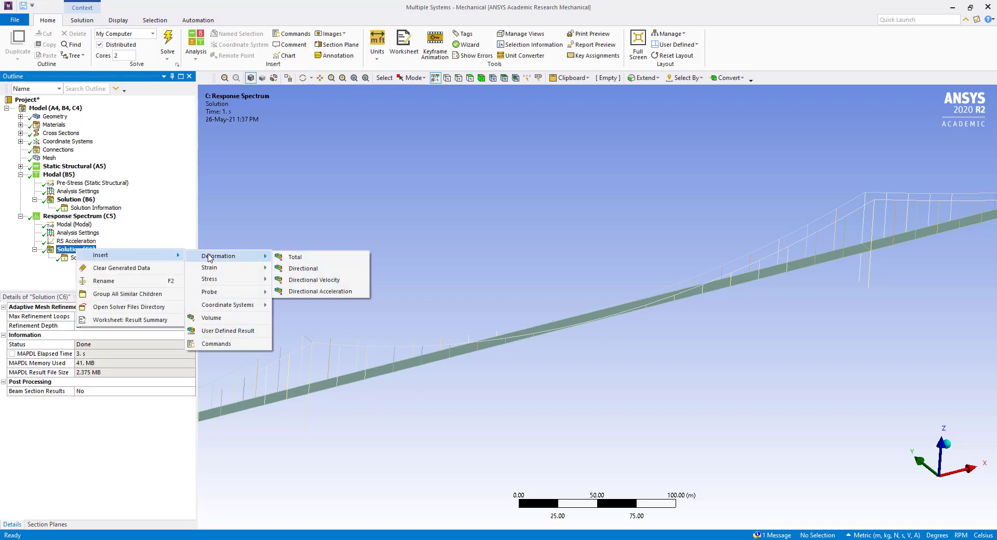
pyautogui.click(296, 270)
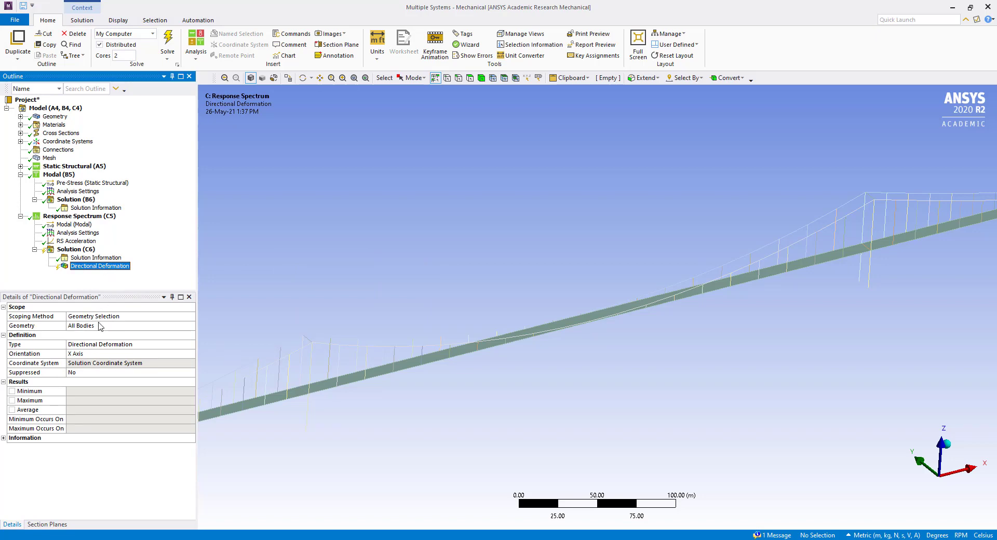
pyautogui.click(95, 361)
pyautogui.click(161, 348)
pyautogui.click(174, 356)
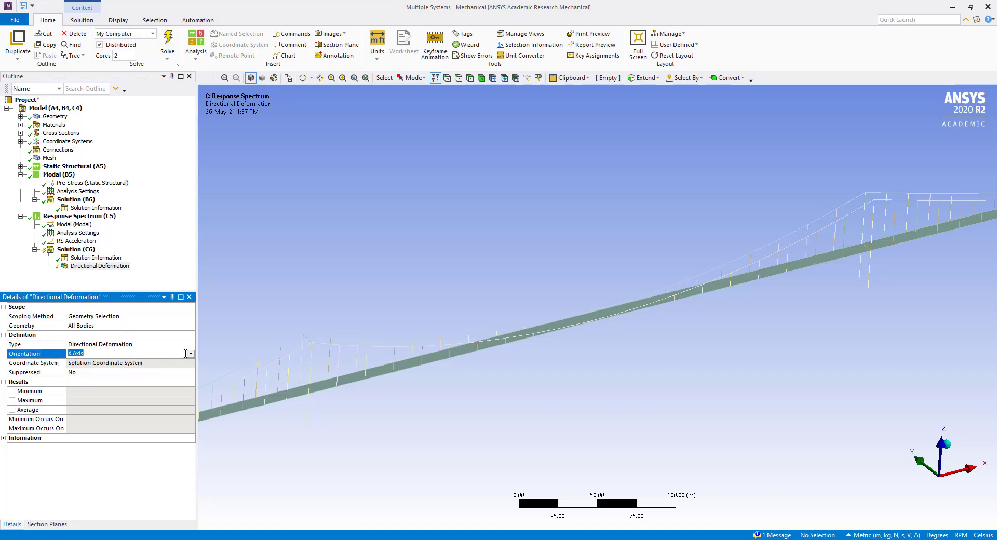
pyautogui.click(173, 356)
pyautogui.click(116, 369)
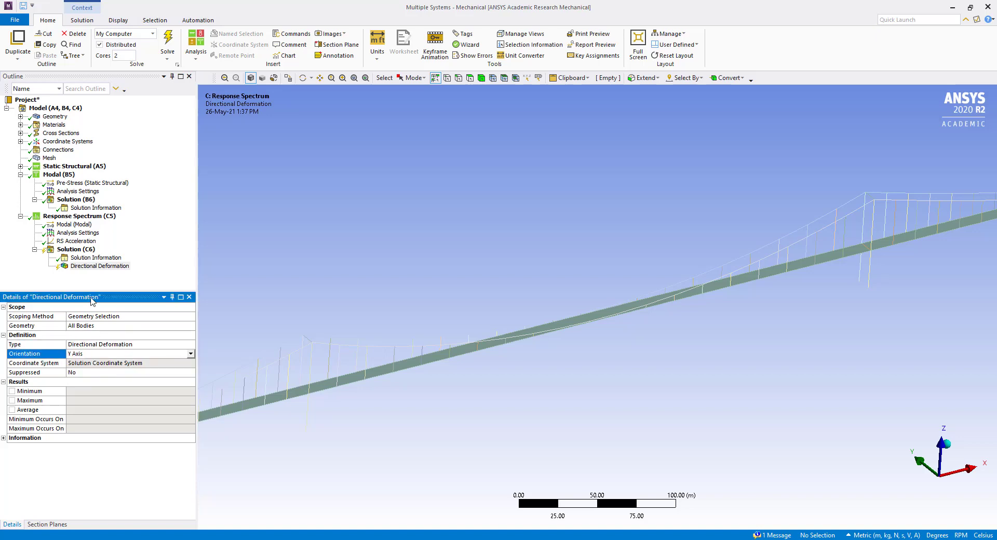
# Evaluate the results of the Response Spectrum solution and display the Directional Deformation contour
pyautogui.click(72, 249)
pyautogui.rightClick(77, 250)
pyautogui.click(108, 267)
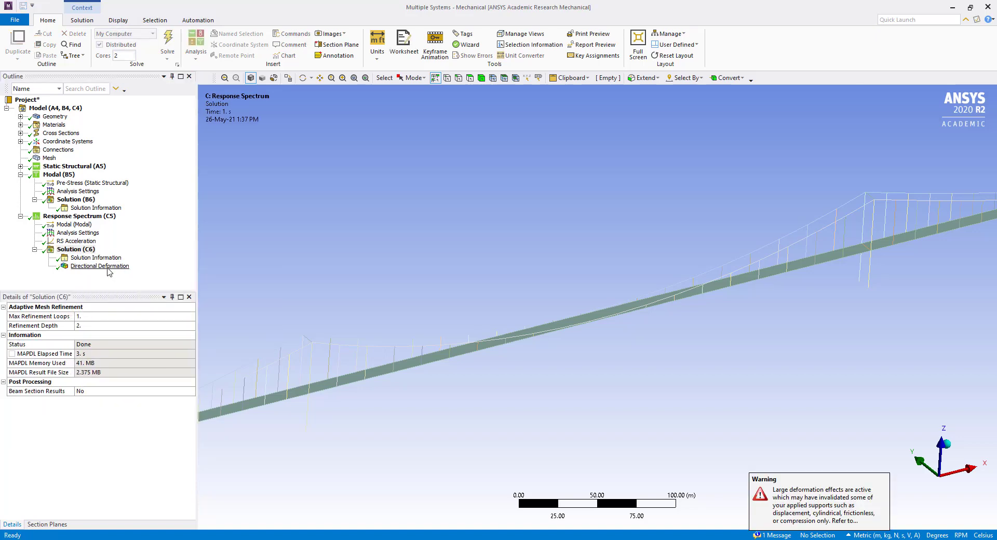
pyautogui.click(100, 266)
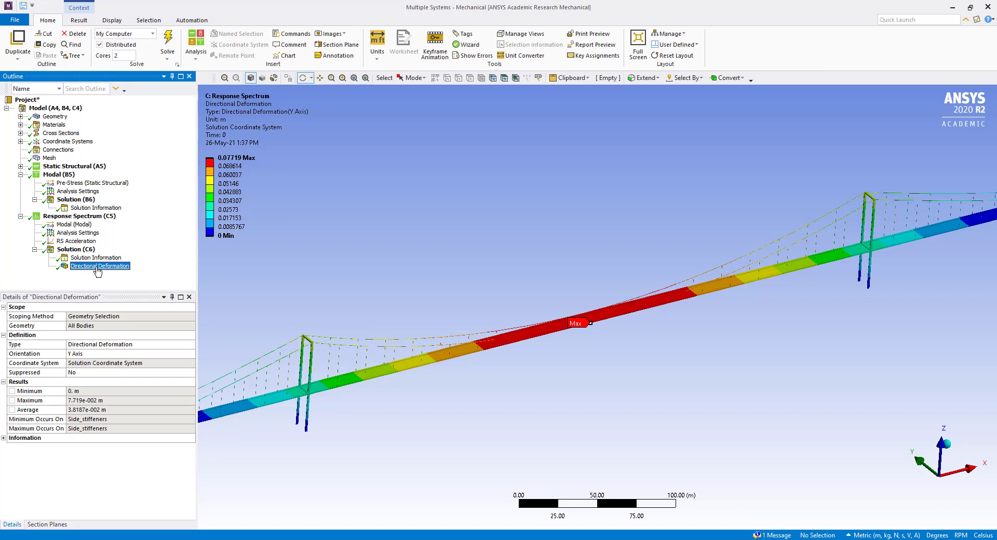
# Reset the interface layout to its default state and animate the Directional Deformation result of the bridge
pyautogui.click(217, 167)
pyautogui.click(394, 488)
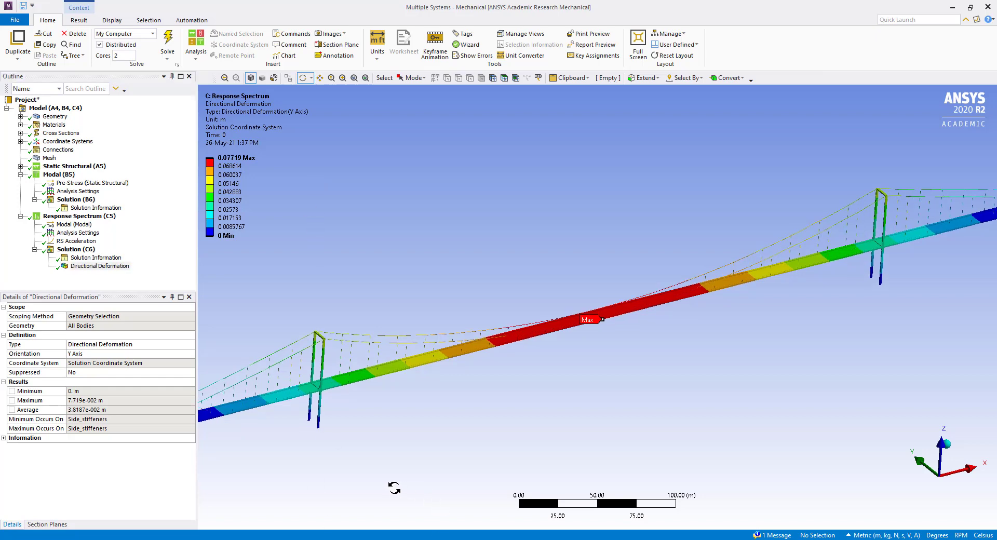
pyautogui.moveTo(394, 487); pyautogui.dragTo(414, 470)
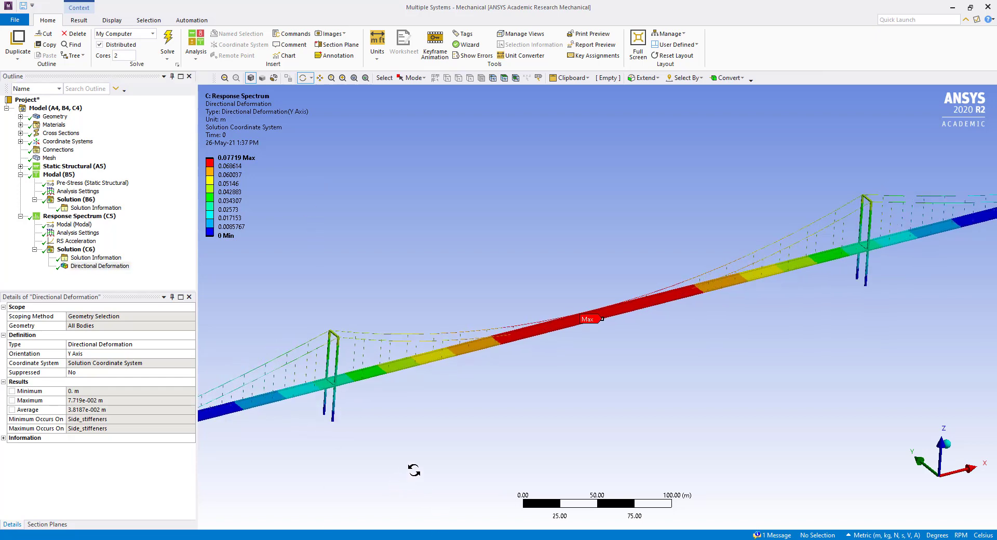
pyautogui.click(690, 56)
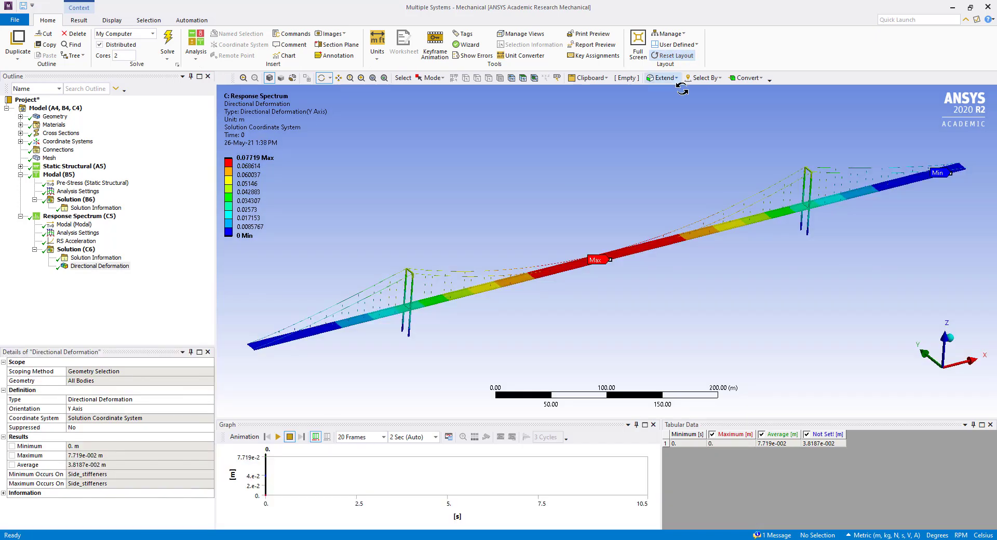
pyautogui.click(279, 437)
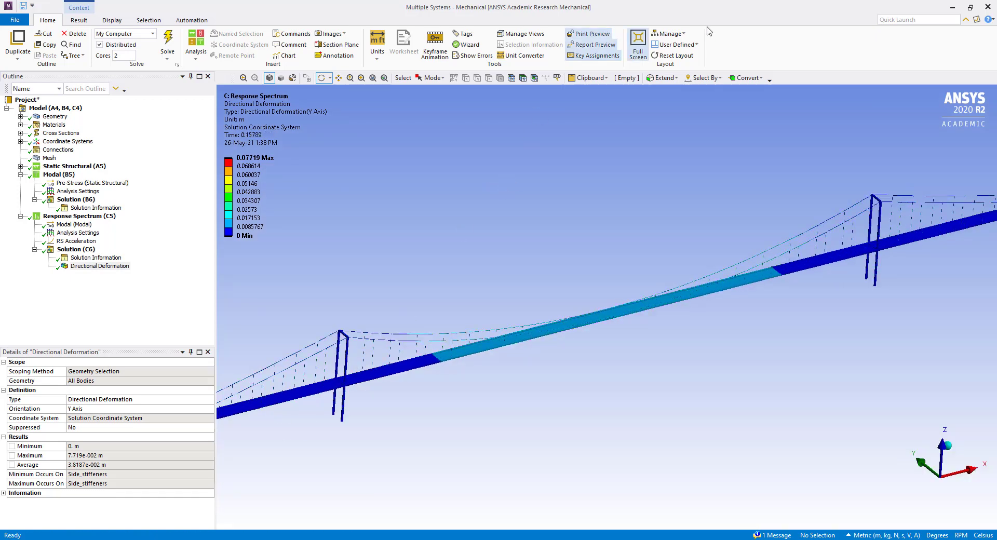
pyautogui.click(674, 55)
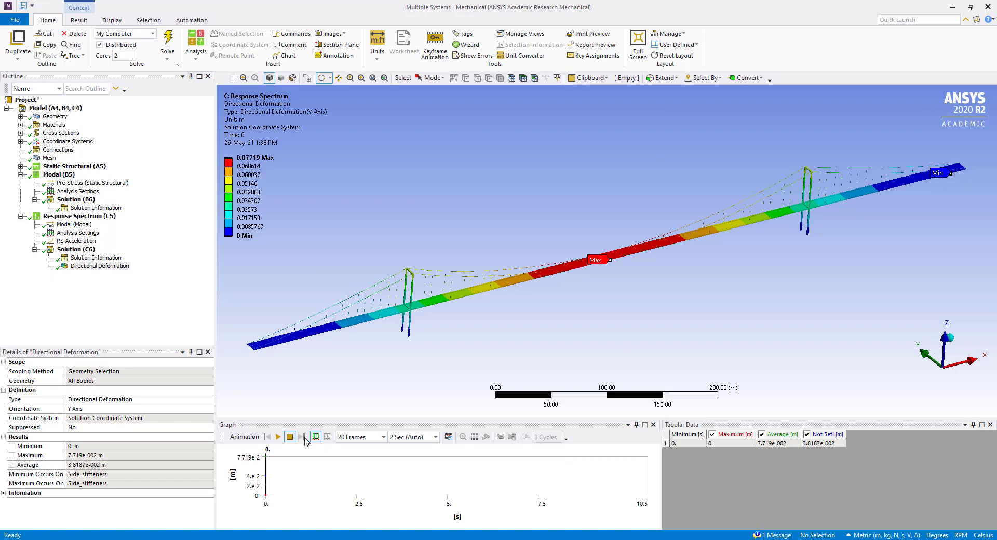
pyautogui.click(106, 268)
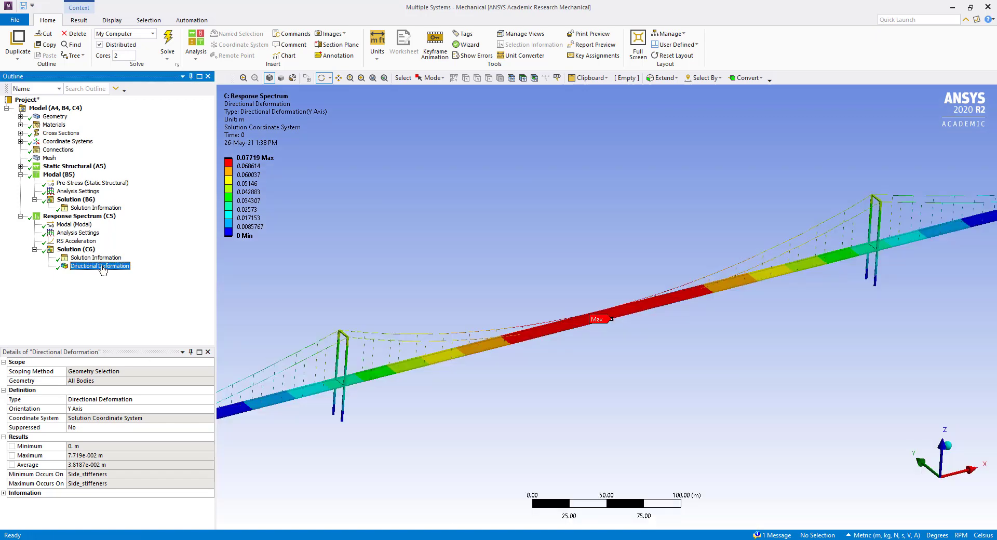